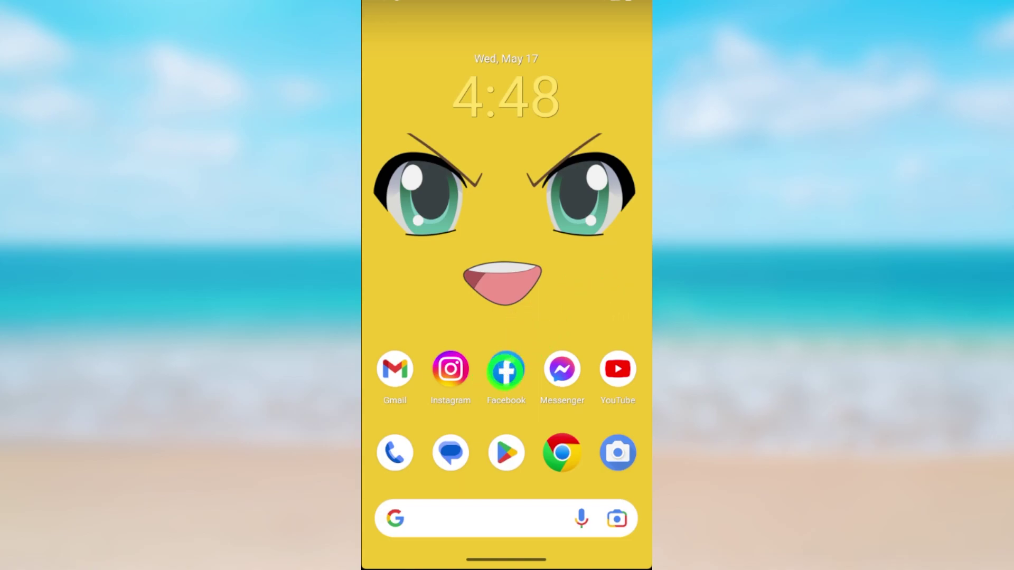
Step: Launch Facebook and go to Settings & privacy from the main menu
{"action": "left_click", "coordinate": [504, 371]}
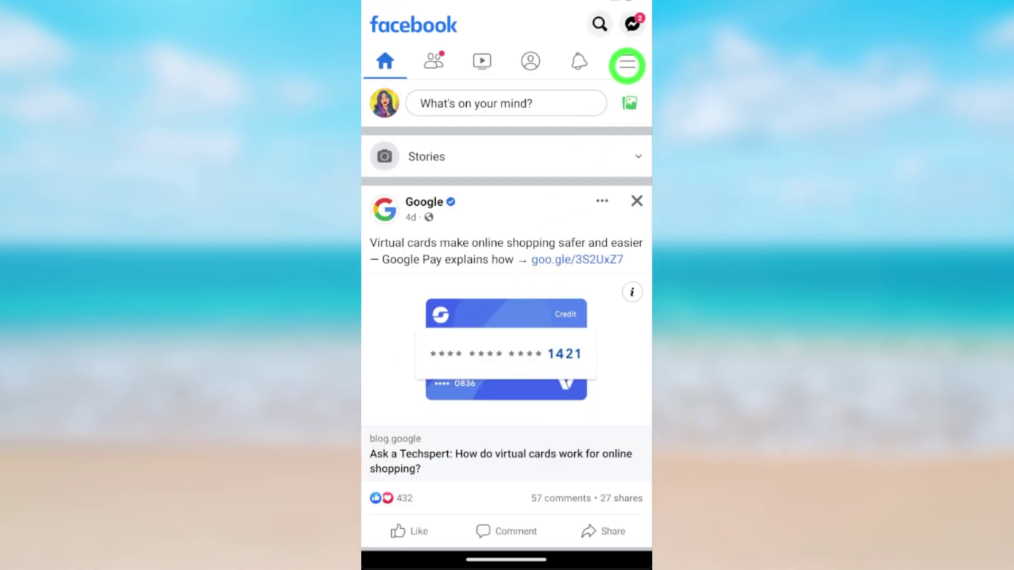
{"action": "left_click", "coordinate": [628, 65]}
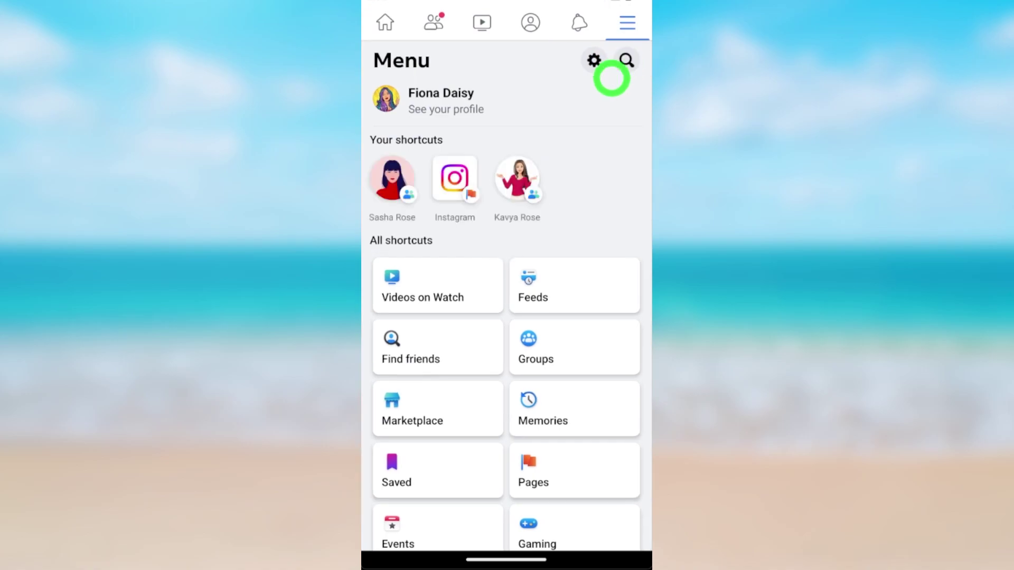
{"action": "left_click", "coordinate": [593, 62]}
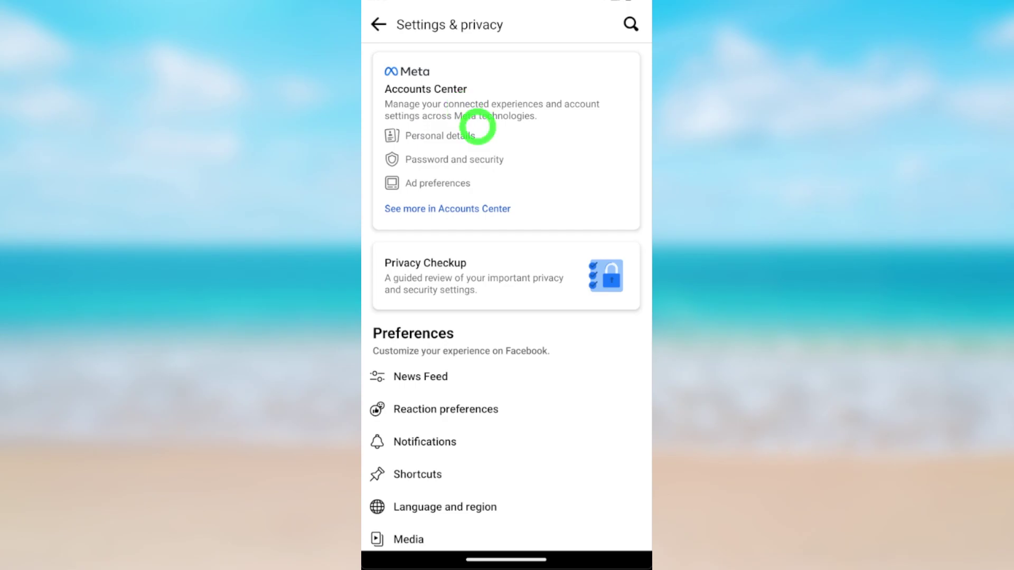
{"action": "scroll", "coordinate": [479, 412], "scroll_direction": "down", "scroll_amount": 10}
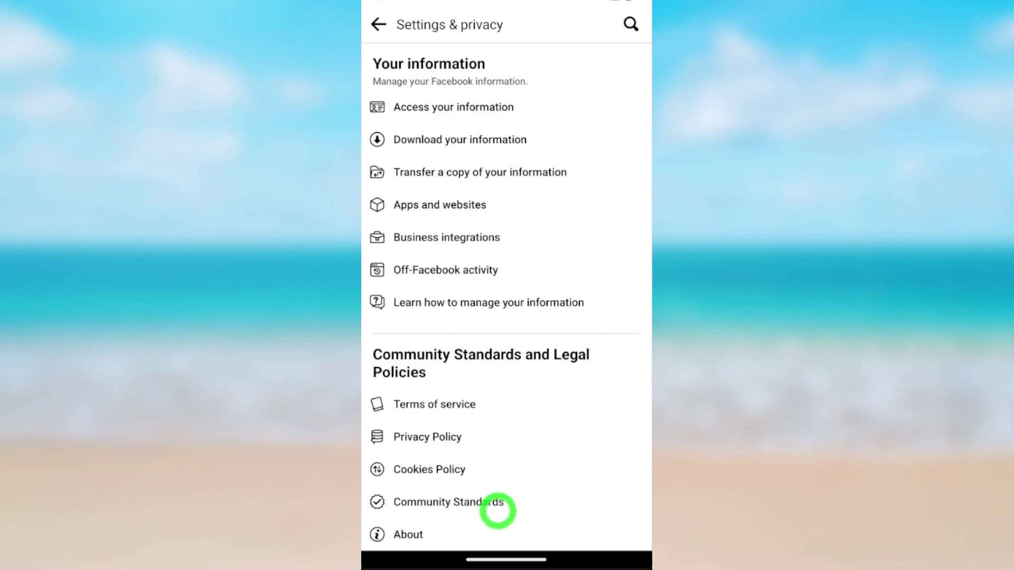
{"action": "scroll", "coordinate": [499, 144], "scroll_direction": "up", "scroll_amount": 8}
{"action": "scroll", "coordinate": [503, 299], "scroll_direction": "up", "scroll_amount": 8}
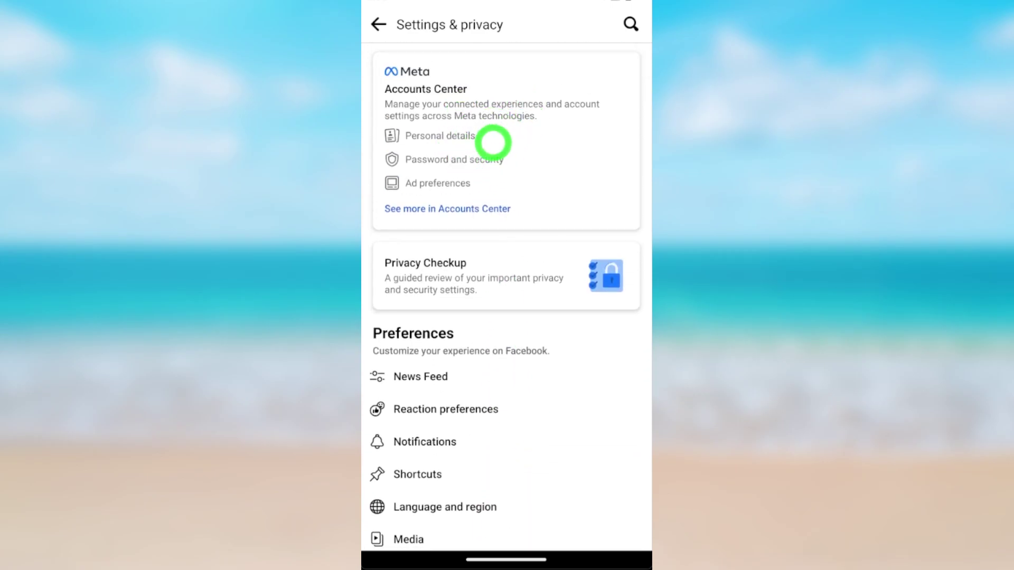
Step: In Meta Accounts Center, go to Accounts and start adding another account
{"action": "left_click", "coordinate": [479, 122]}
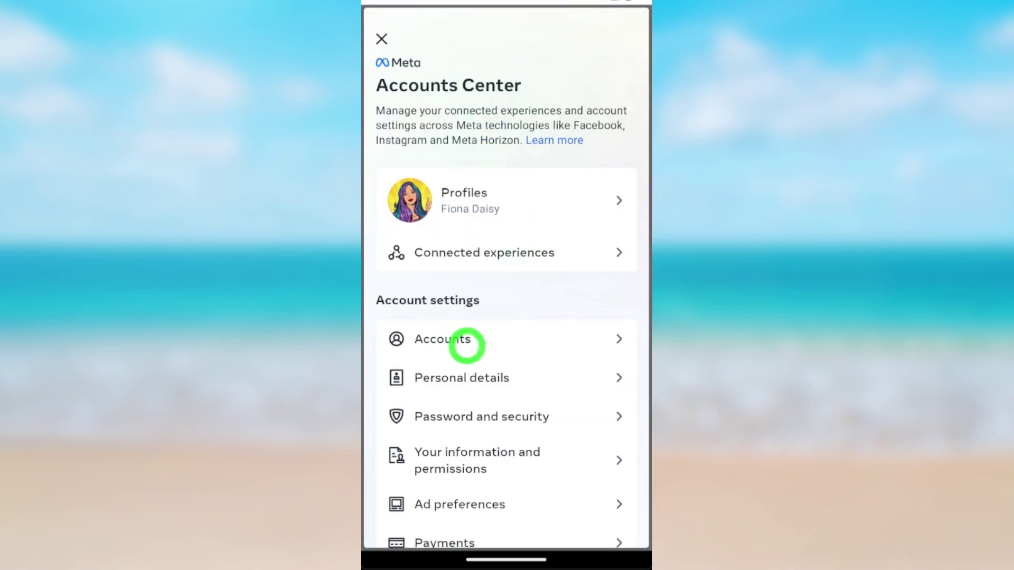
{"action": "left_click", "coordinate": [466, 340]}
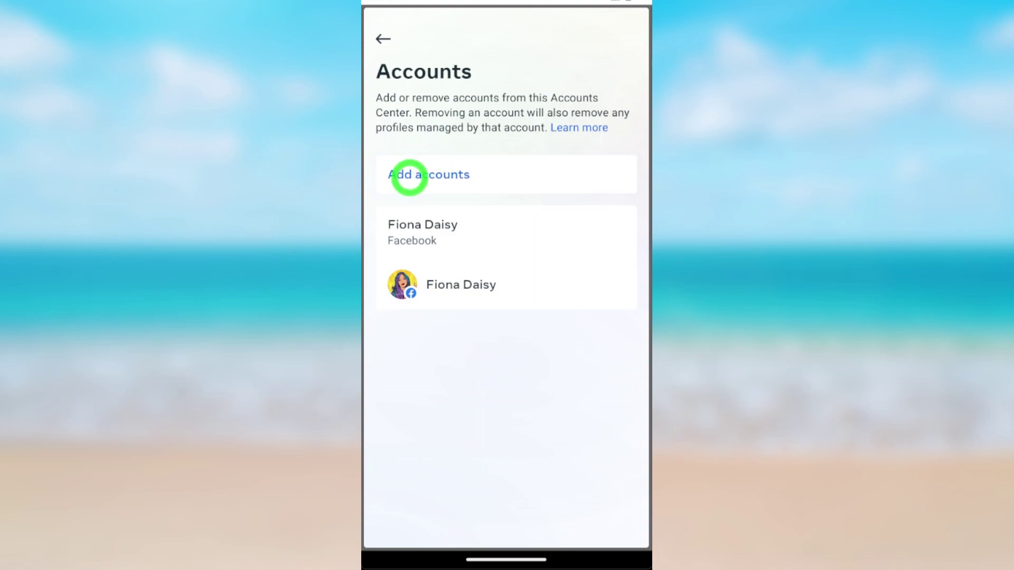
{"action": "left_click", "coordinate": [420, 176]}
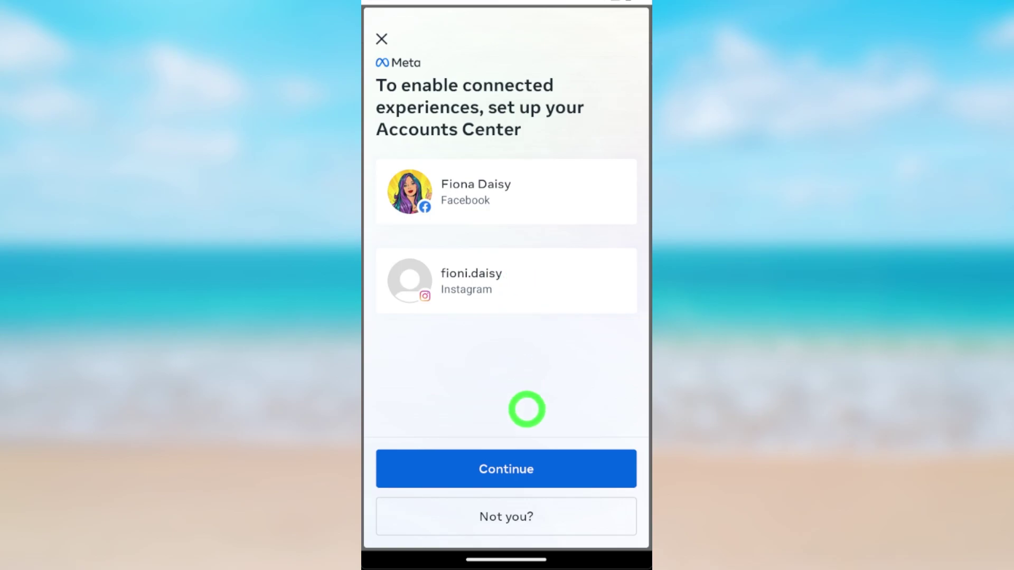
Step: Continue and finish setup to link Instagram, then return to the Accounts Center overview
{"action": "left_click", "coordinate": [517, 469]}
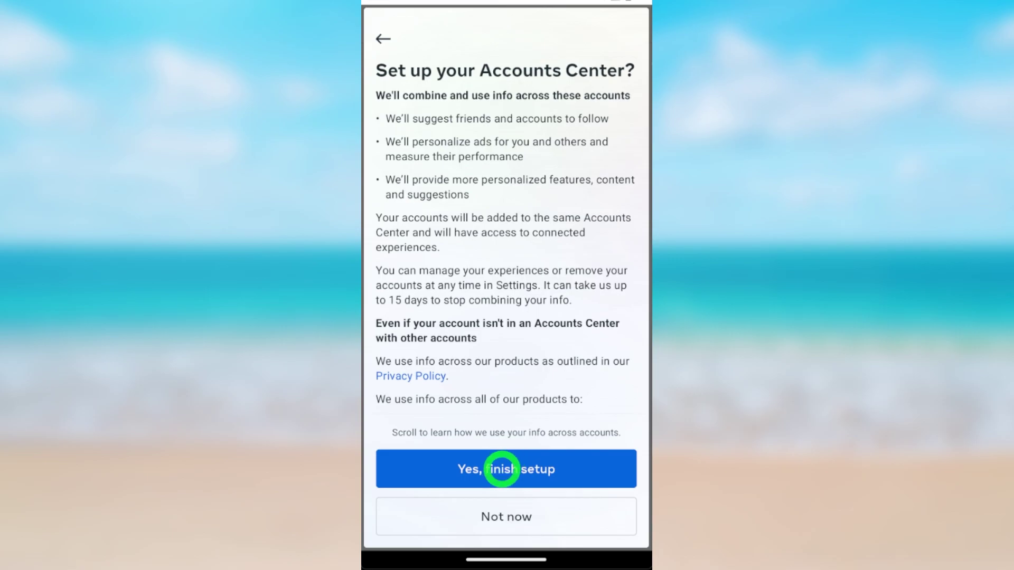
{"action": "left_click", "coordinate": [502, 469]}
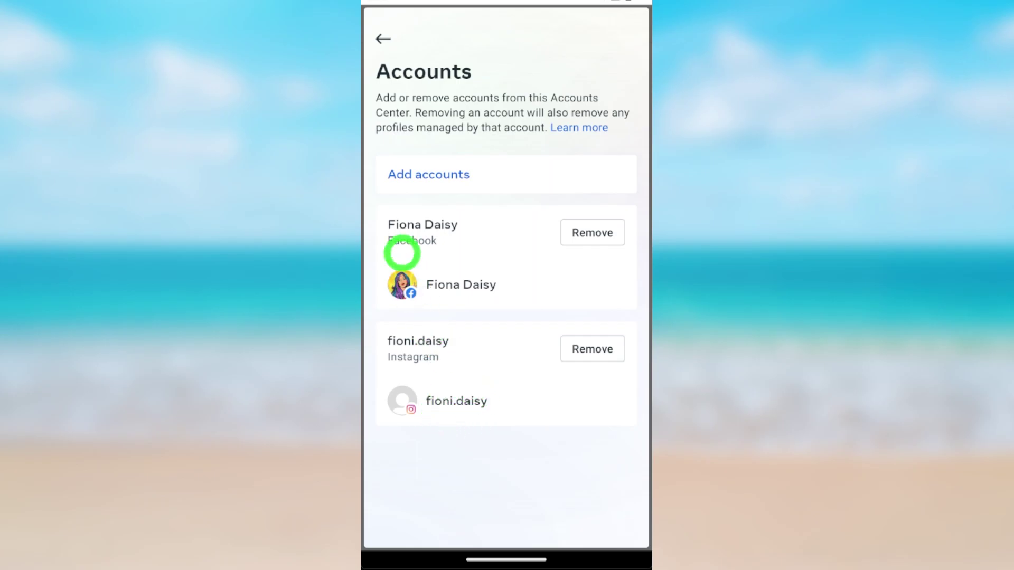
{"action": "left_click", "coordinate": [391, 40]}
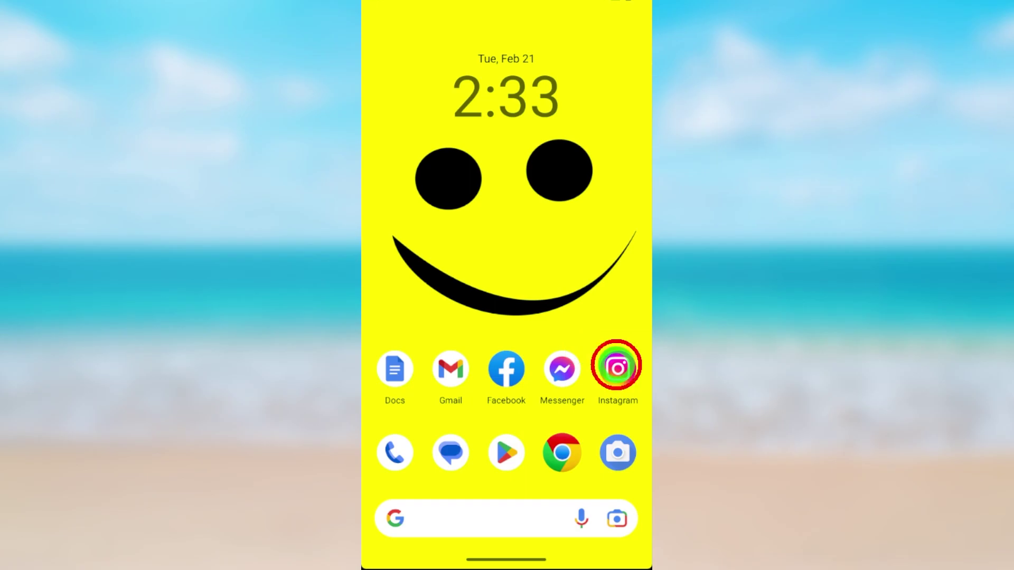
Step: Launch Instagram and go from profile settings to Accounts Center to check both linked profiles
{"action": "left_click", "coordinate": [615, 359]}
{"action": "left_click", "coordinate": [623, 533]}
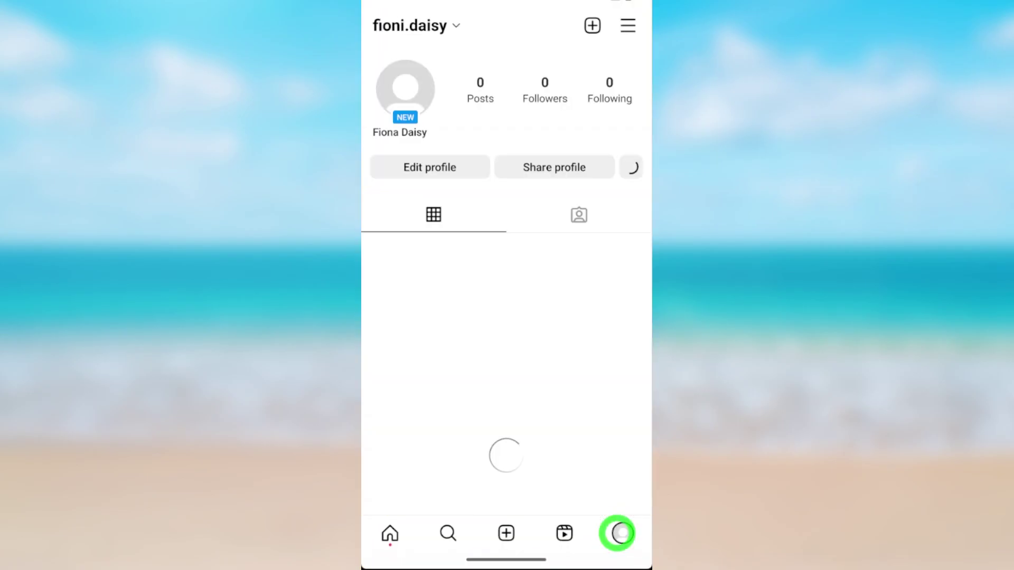
{"action": "left_click", "coordinate": [628, 26]}
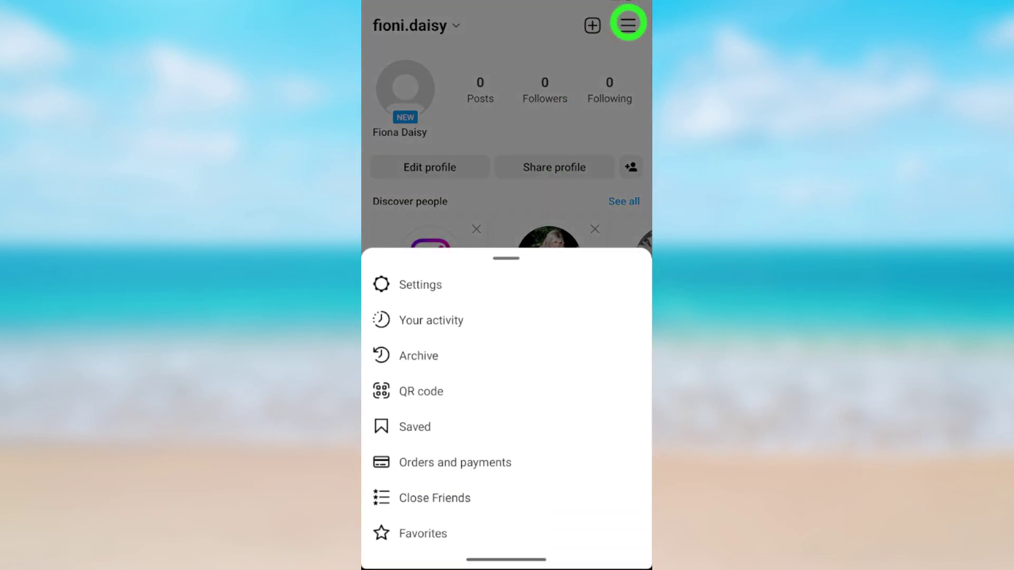
{"action": "left_click", "coordinate": [439, 288]}
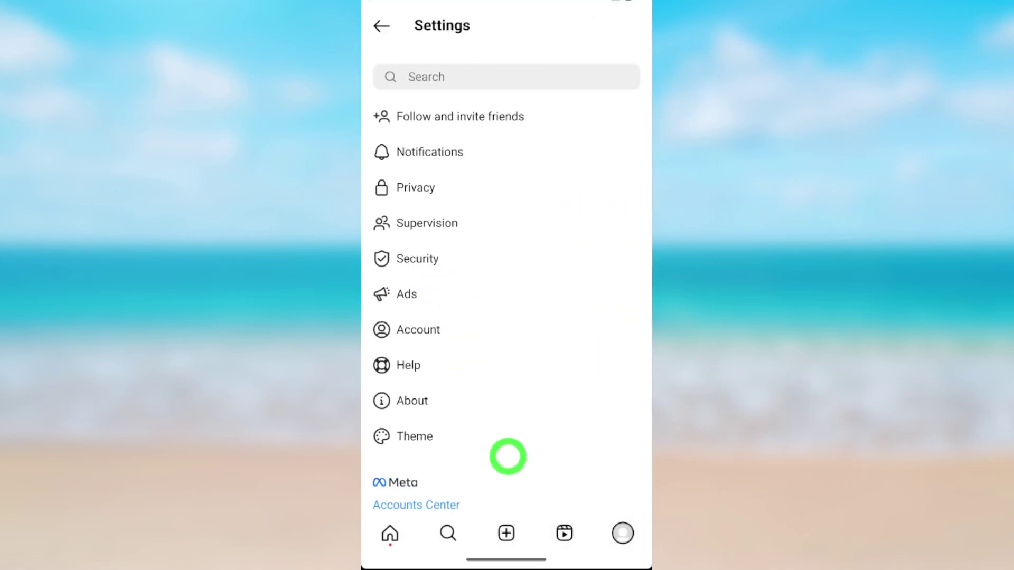
{"action": "scroll", "coordinate": [500, 429], "scroll_direction": "down", "scroll_amount": 5}
{"action": "scroll", "coordinate": [527, 234], "scroll_direction": "up", "scroll_amount": 1}
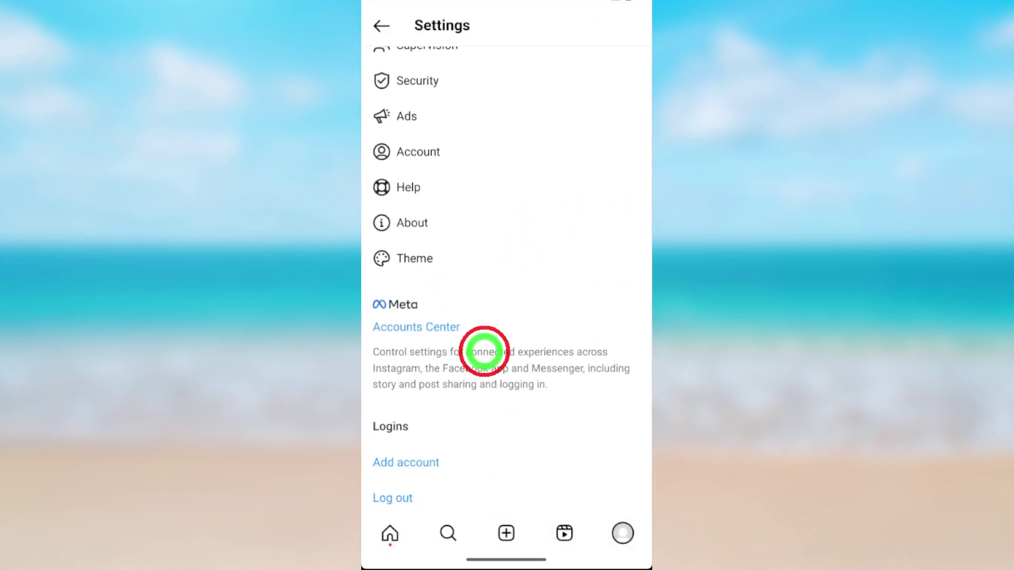
{"action": "left_click", "coordinate": [420, 328]}
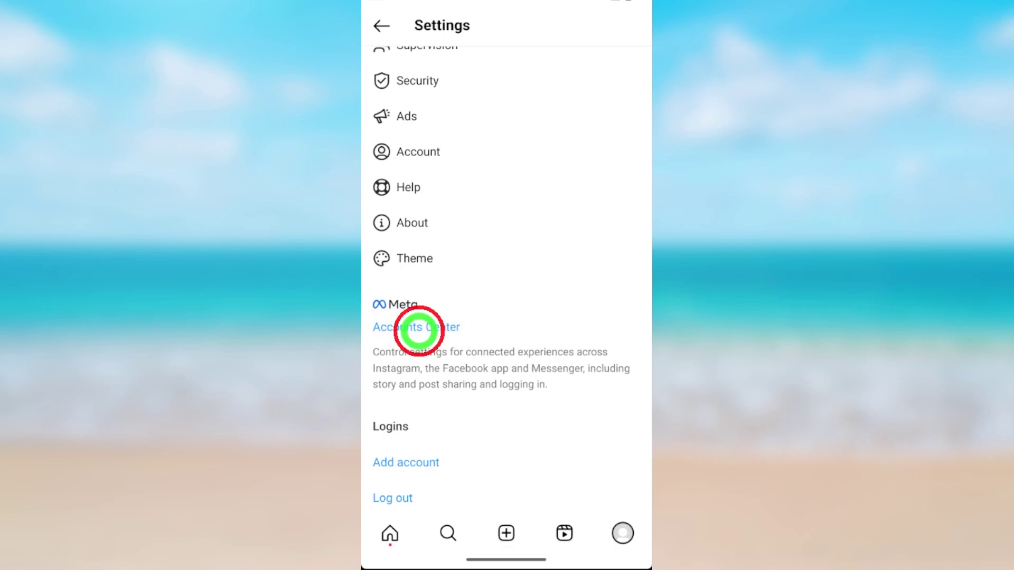